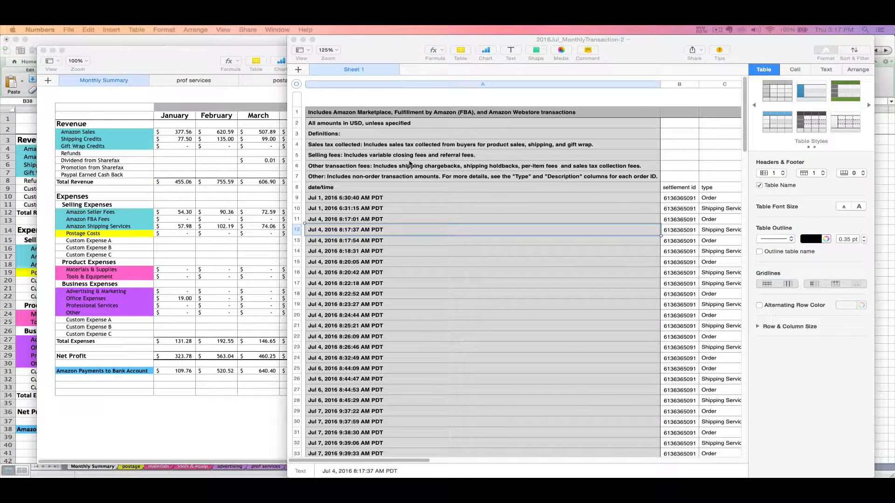
Click into the 2016Jul_MonthlyTransaction-2 report table in Numbers beside the workbook.
left_click(380, 170)
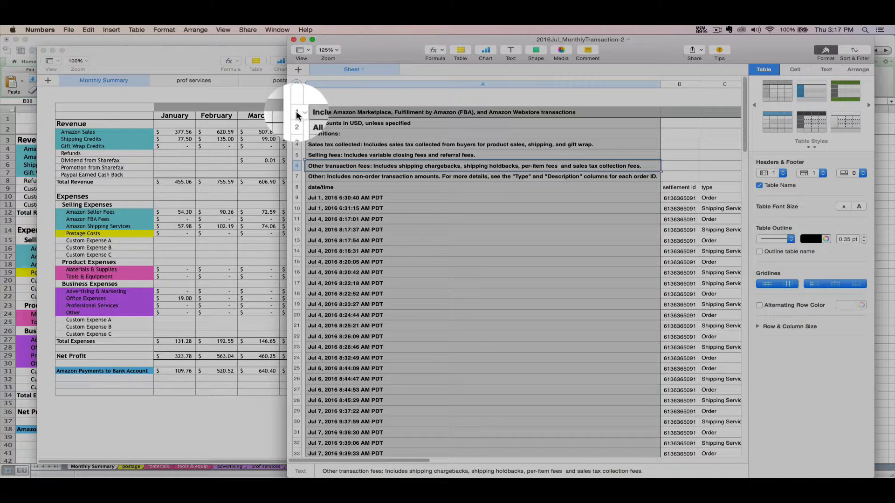
Select rows 1 through 174 of the July transaction report and copy them.
left_click(299, 113)
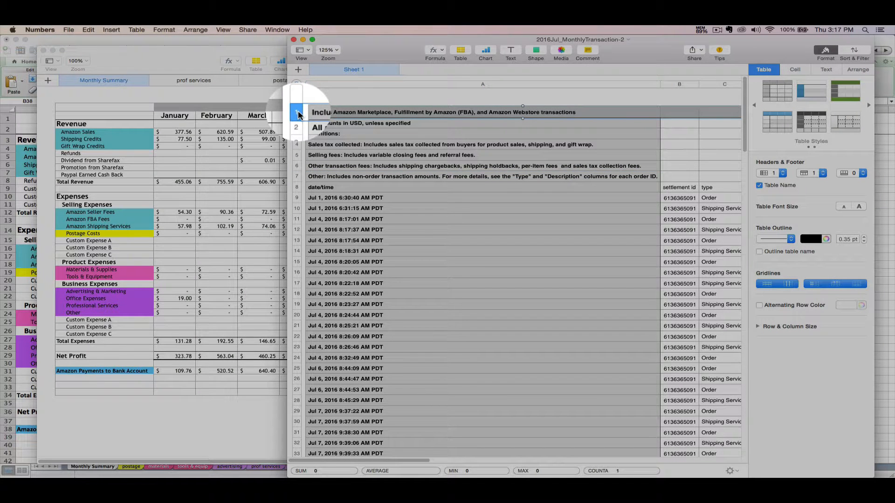
left_click_drag(299, 114, 308, 333)
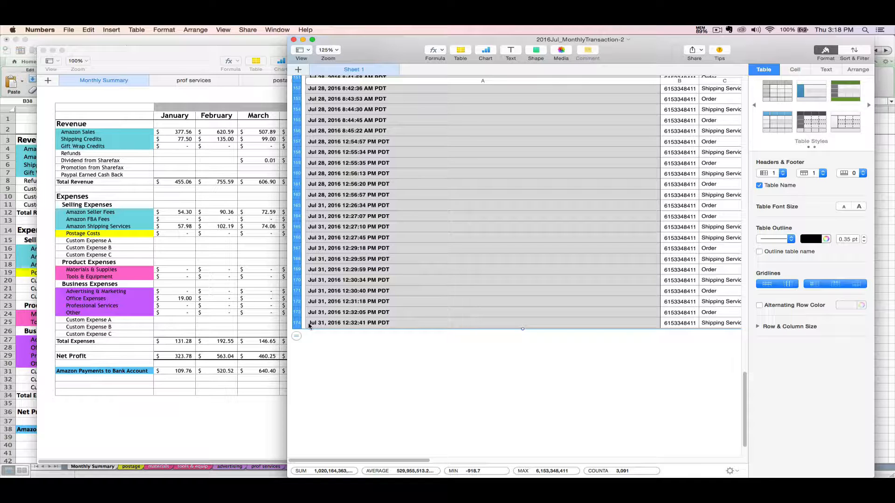
left_click(89, 31)
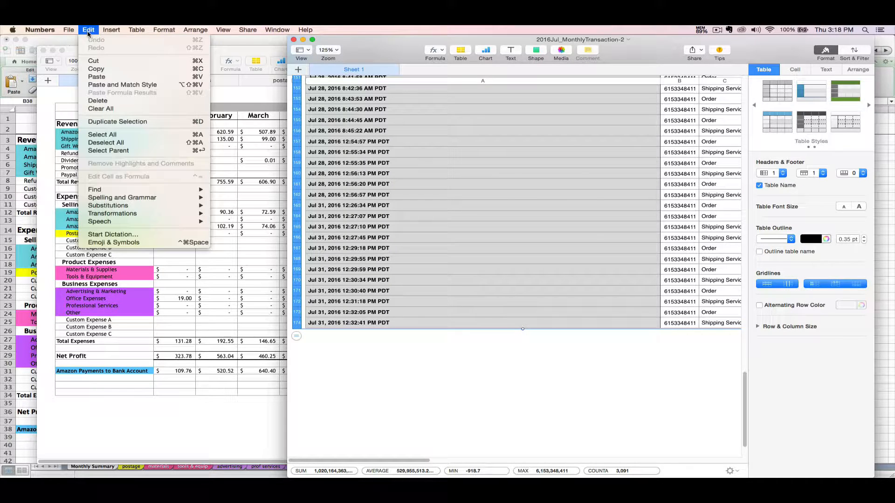
left_click(104, 70)
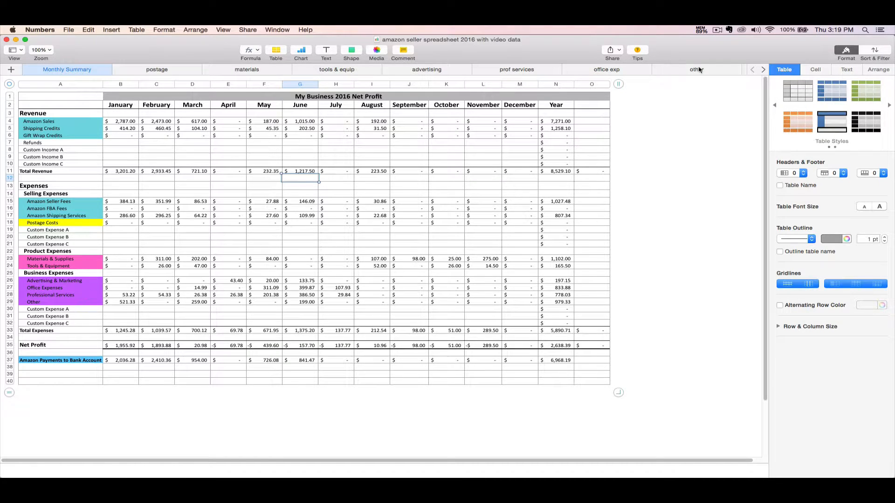
Scroll the sheet tabs right and open the empty July sheet.
left_click(764, 70)
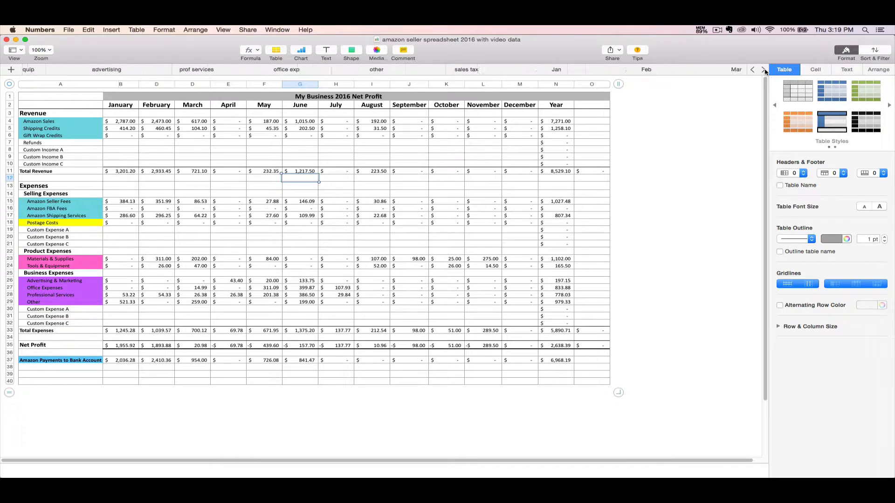
left_click(765, 71)
left_click(764, 70)
left_click(765, 70)
left_click(765, 70)
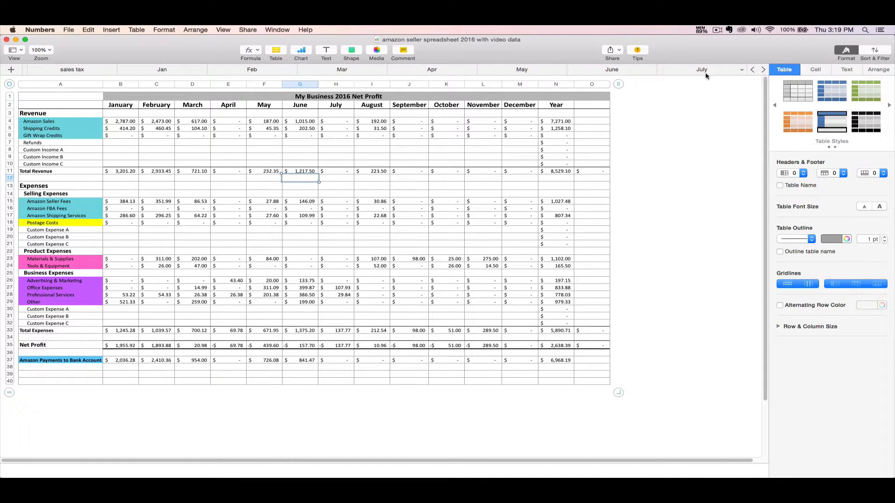
left_click(702, 71)
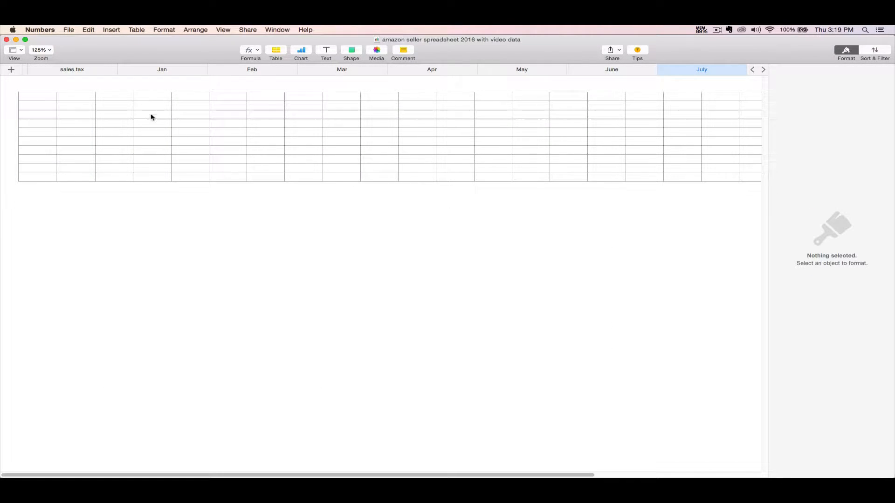
Paste the copied July transactions starting at cell A1.
left_click(22, 97)
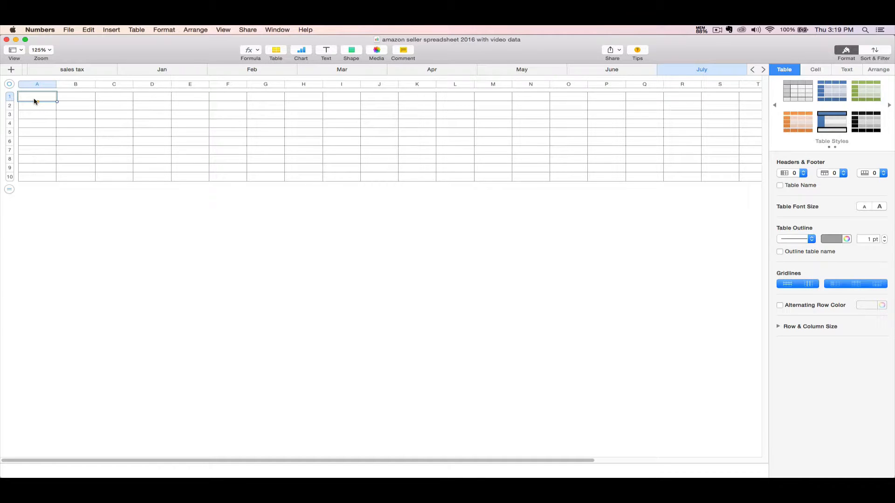
right_click(35, 99)
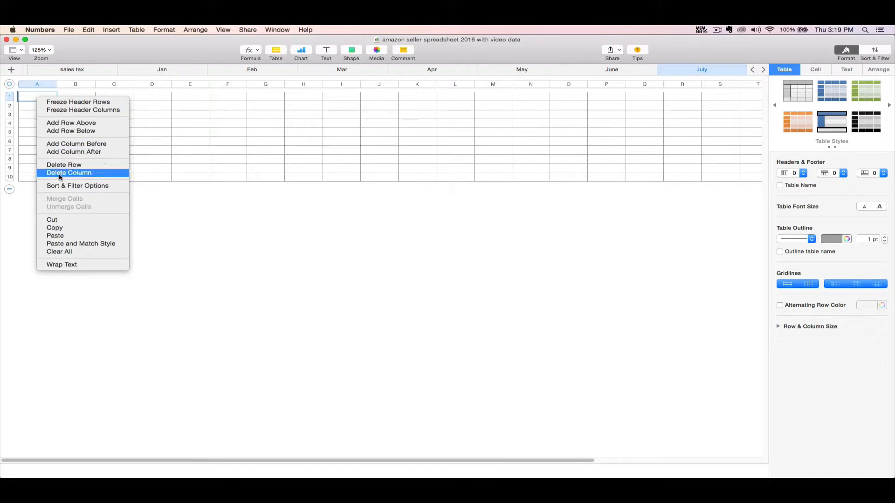
left_click(73, 237)
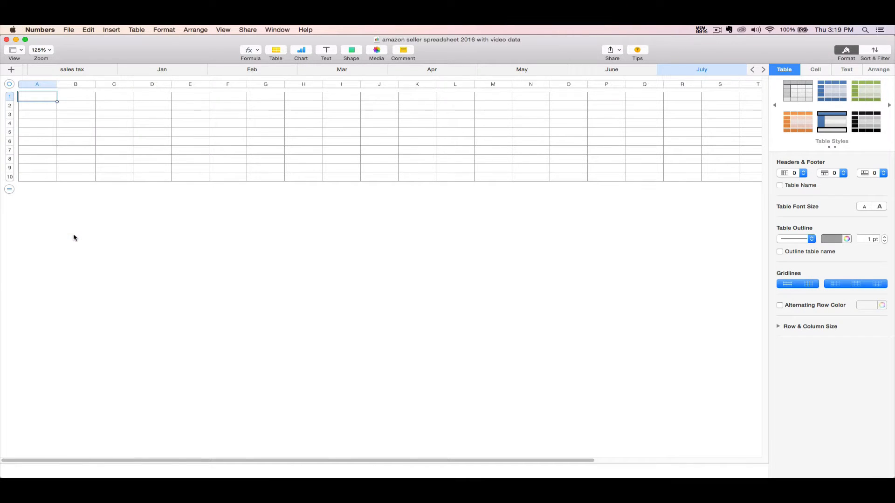
left_click(216, 233)
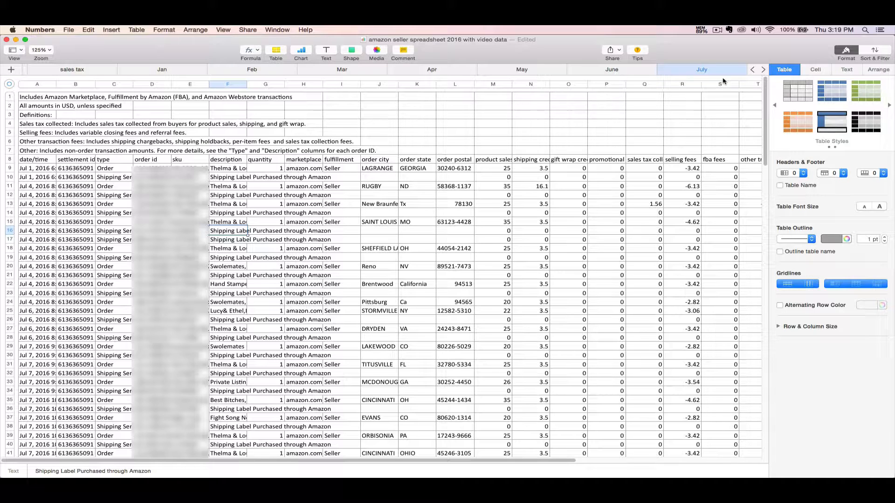
Scroll the tab strip back left and open the Monthly Summary sheet.
left_click(753, 71)
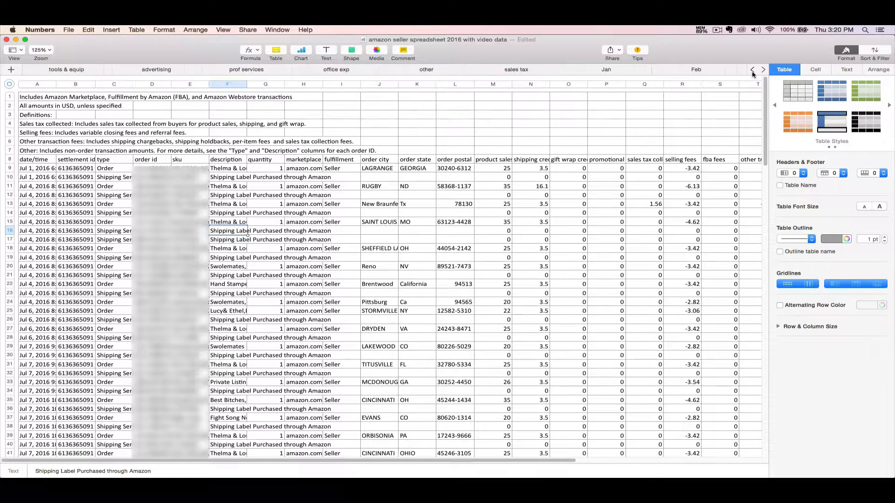
left_click(752, 71)
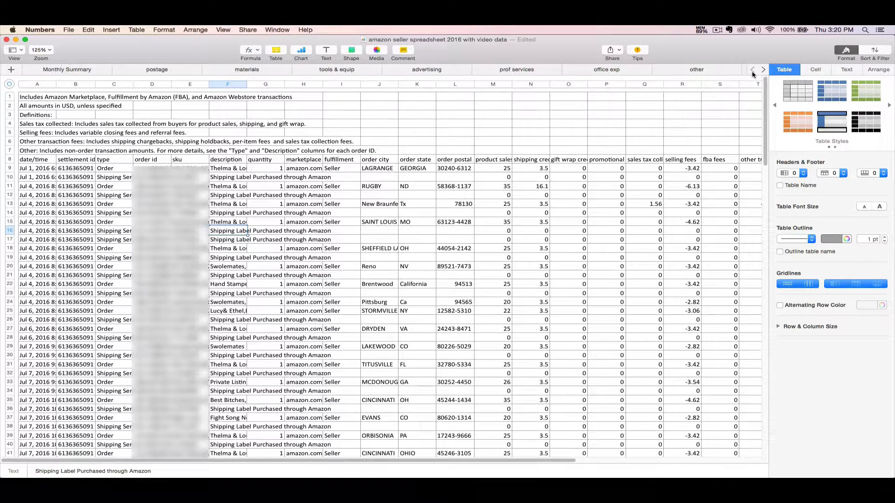
left_click(91, 70)
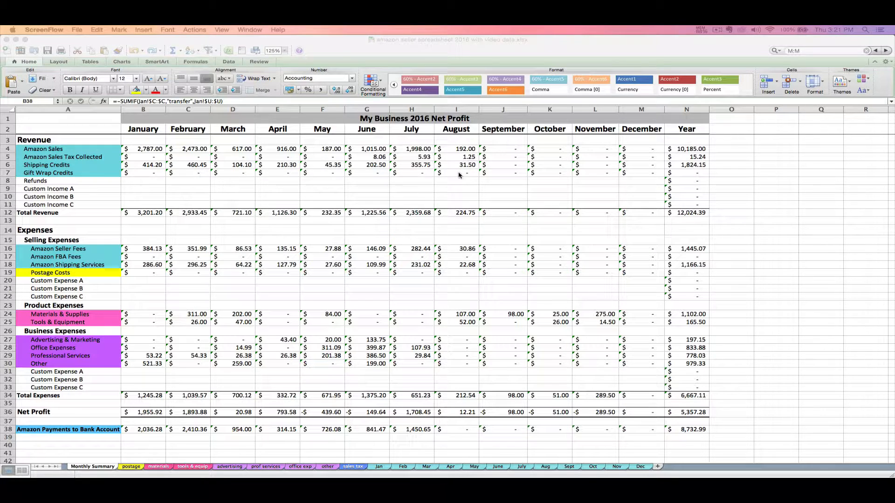
left_click(453, 258)
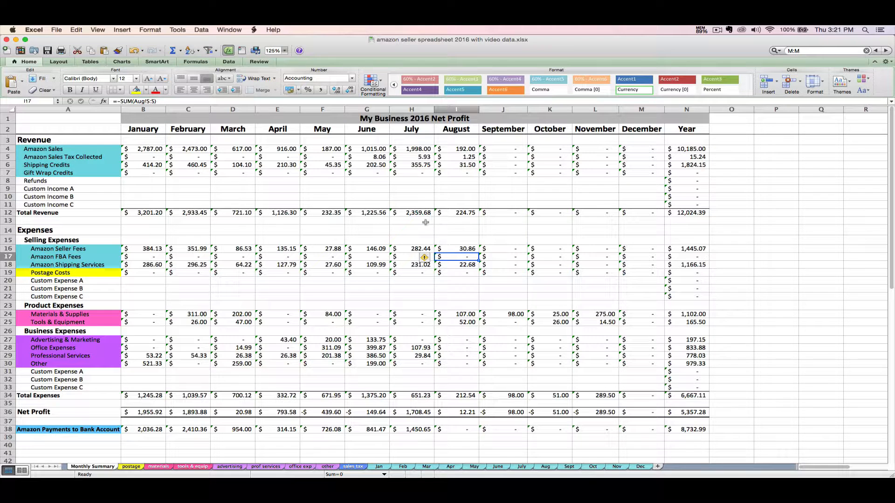
left_click(425, 148)
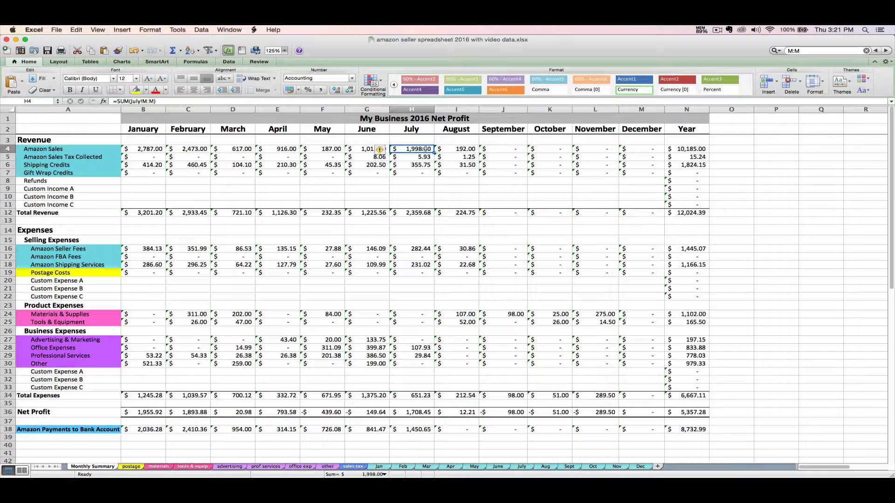
key("Down")
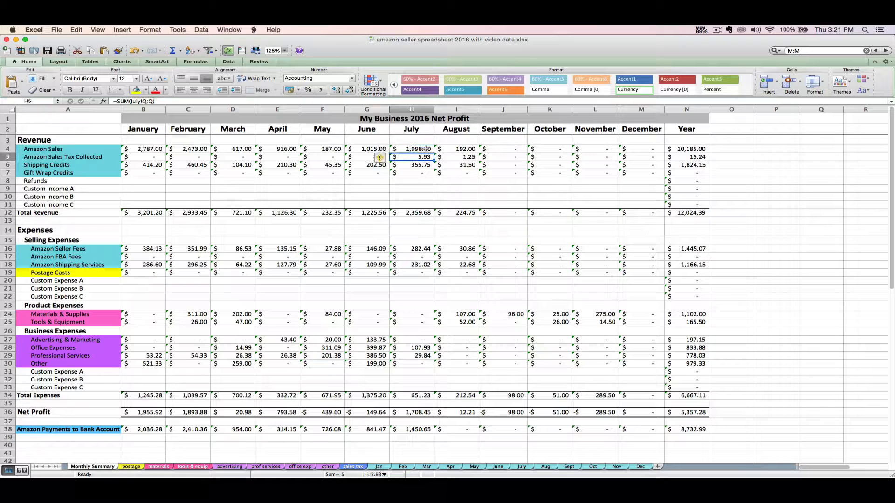
key("Down")
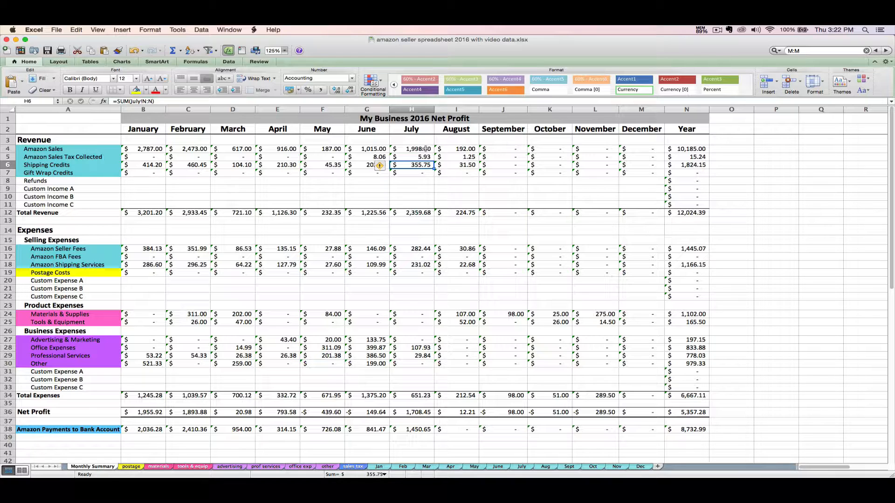
left_click(418, 148)
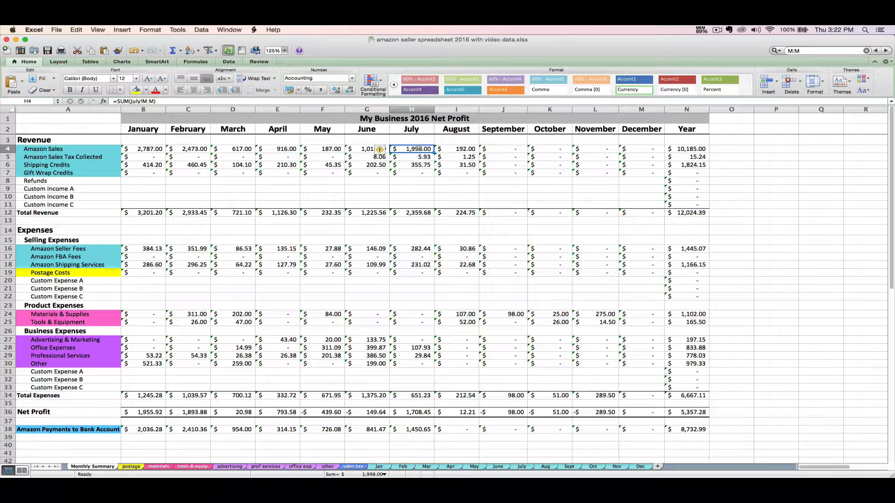
left_click(411, 183)
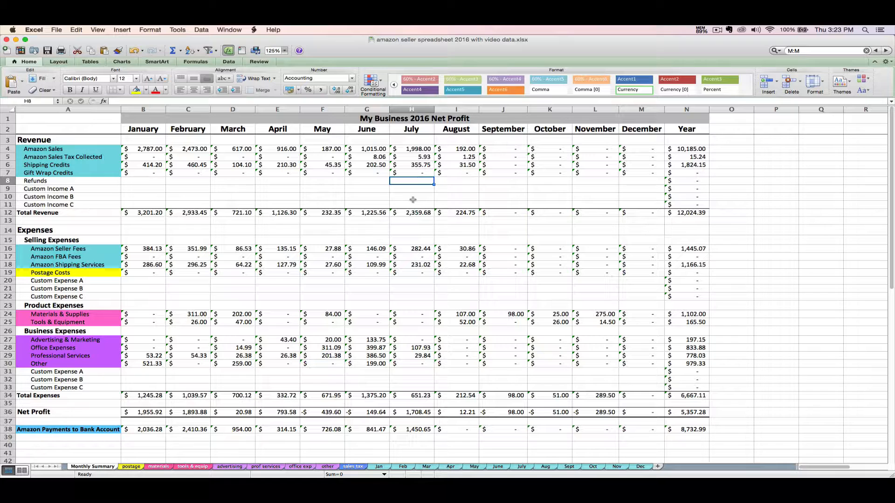
Enter -20 as the July Refunds amount in H8.
type("-20")
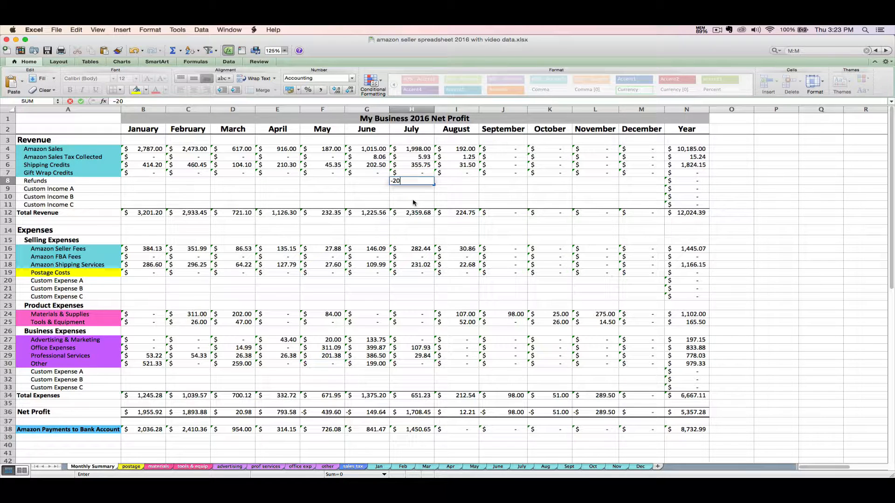
key("Return")
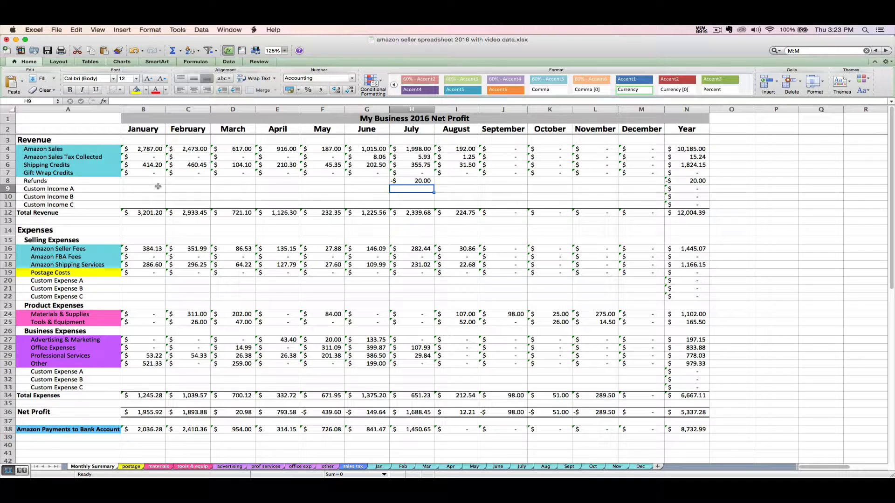
left_click(93, 188)
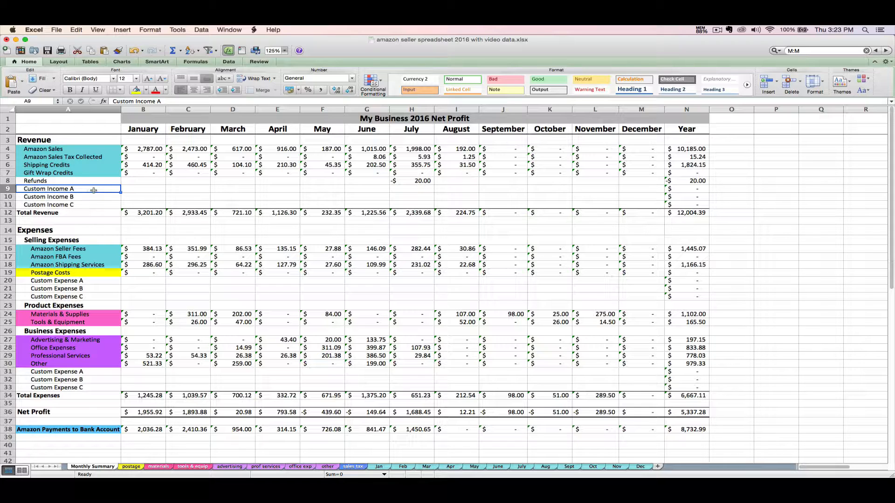
Rename Custom Income A to 'Local craft show' and enter $1,000 for July in H9.
double_click(105, 189)
type("Loca")
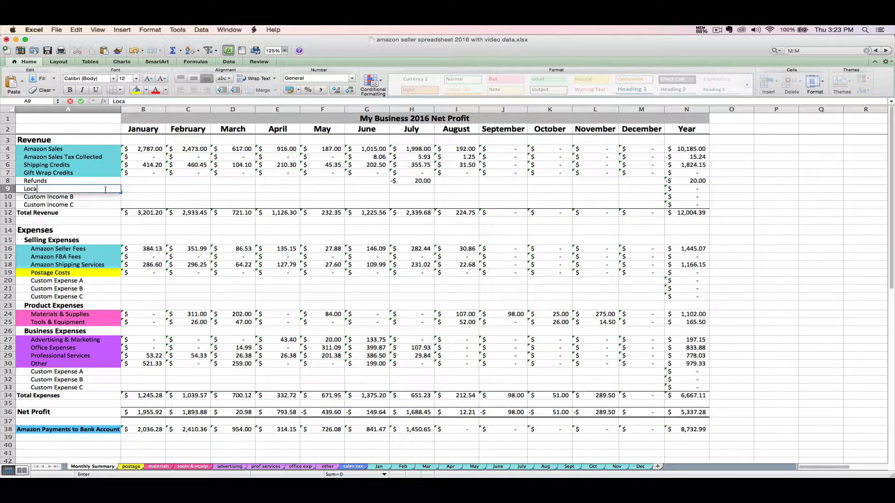
type("l craft show")
key("Tab")
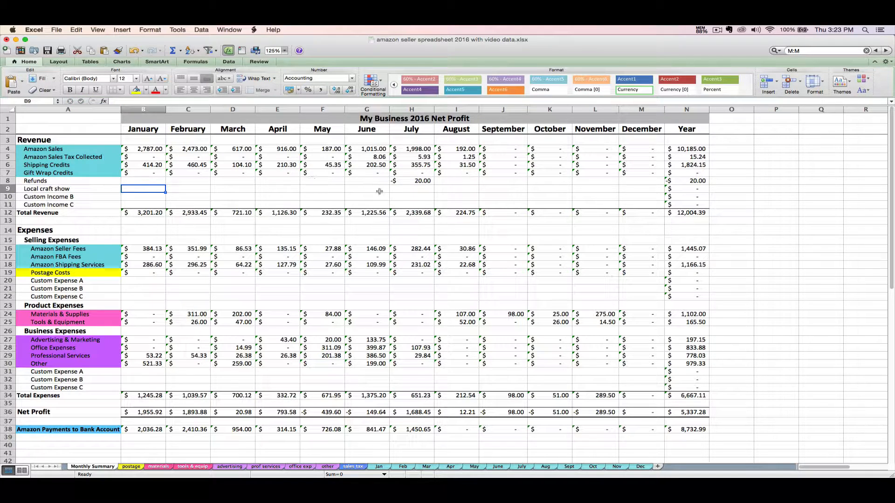
left_click(403, 191)
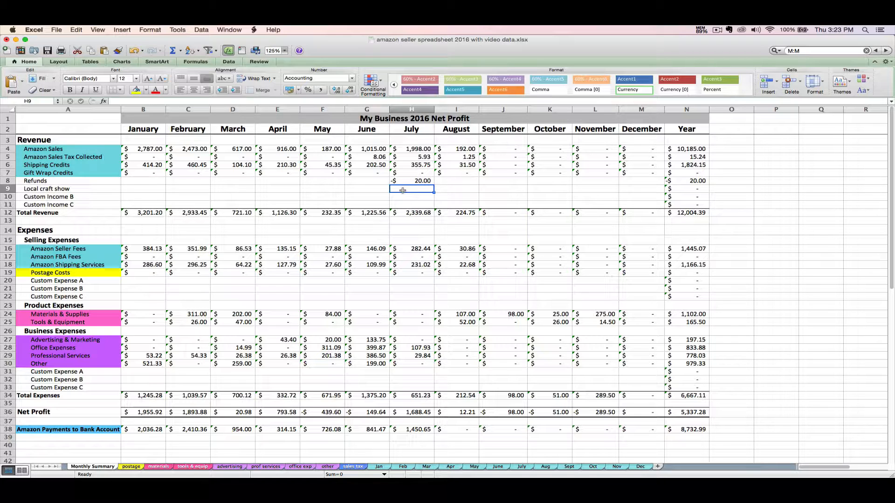
type("1000")
key("Return")
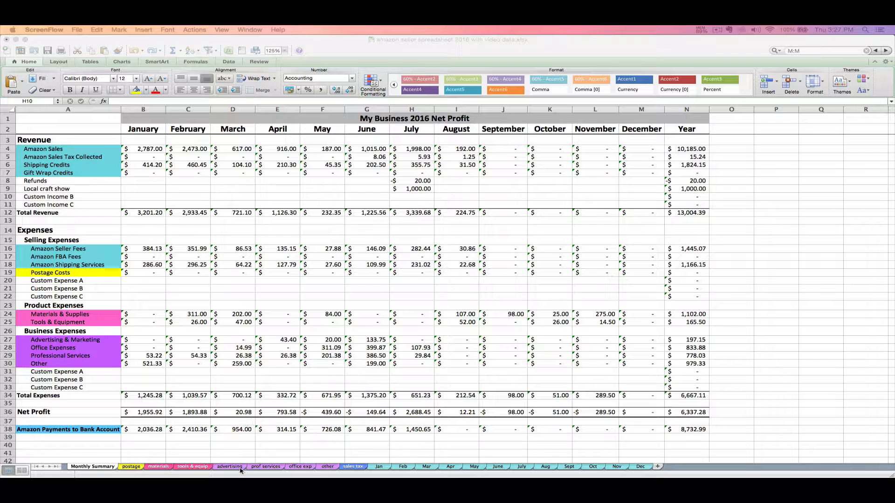
mouse_move(148, 472)
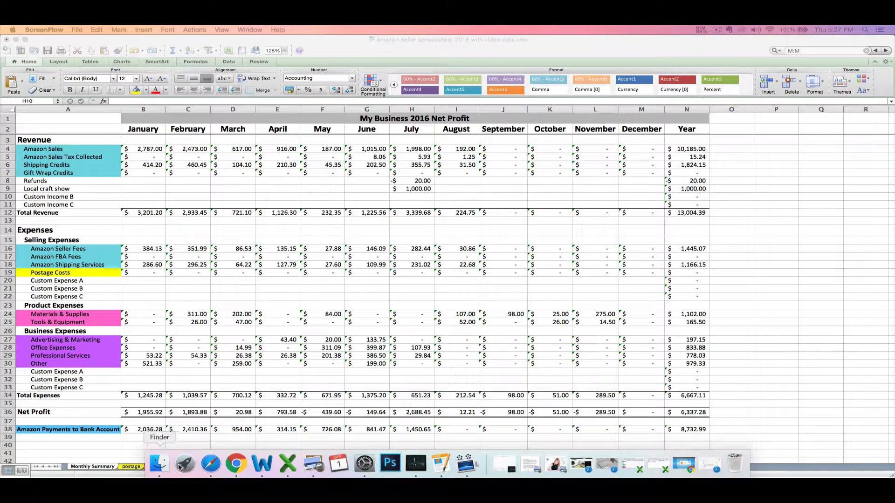
key("super+alt+d")
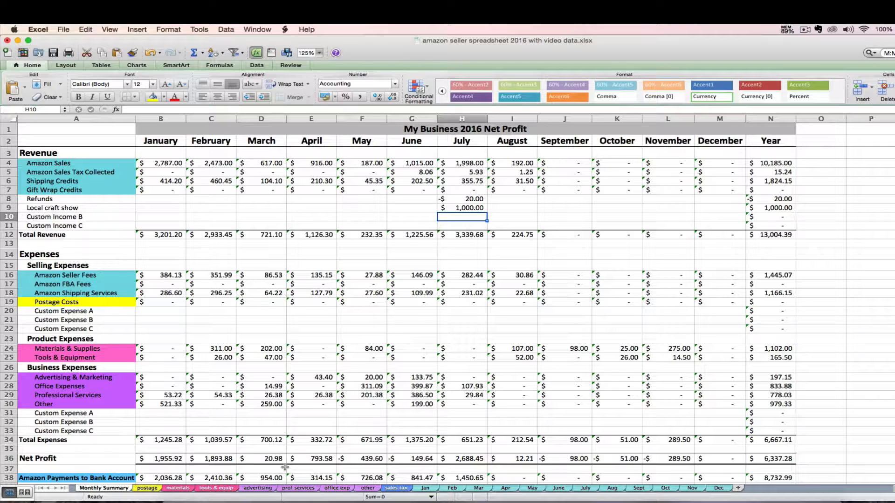
Switch to the office exp sheet and type the date 7/30/16 in the next empty row.
left_click(337, 488)
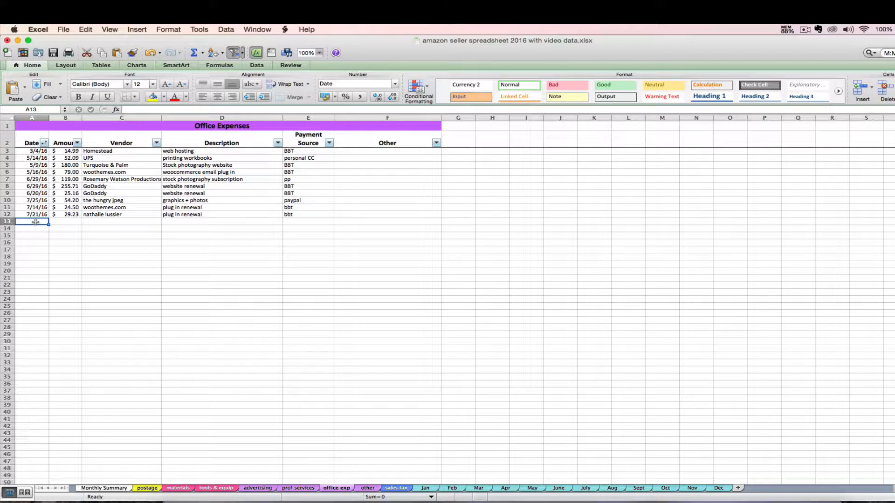
type("7/")
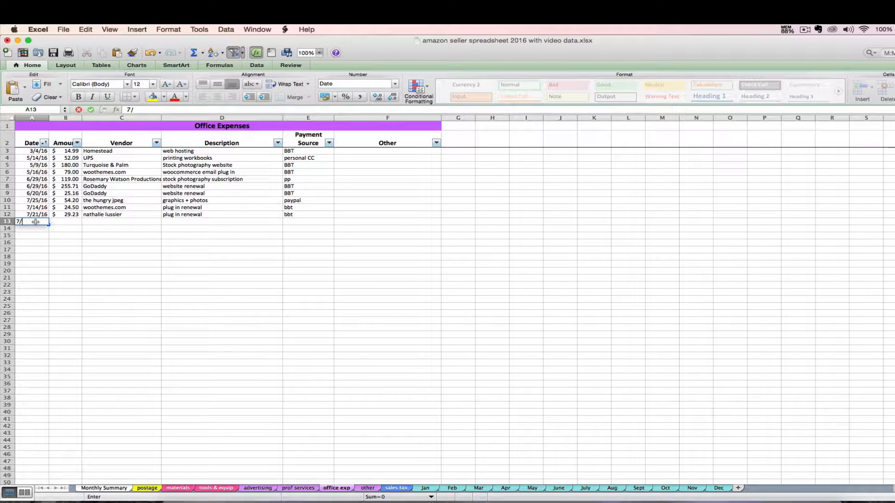
type("30/16")
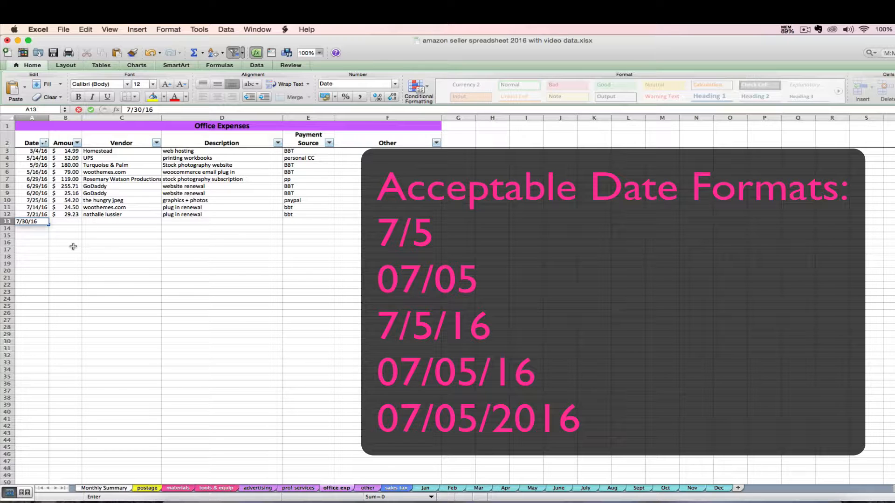
Confirm 7/30/16 as the date in A13 and return to that row.
key("Return")
key("Up")
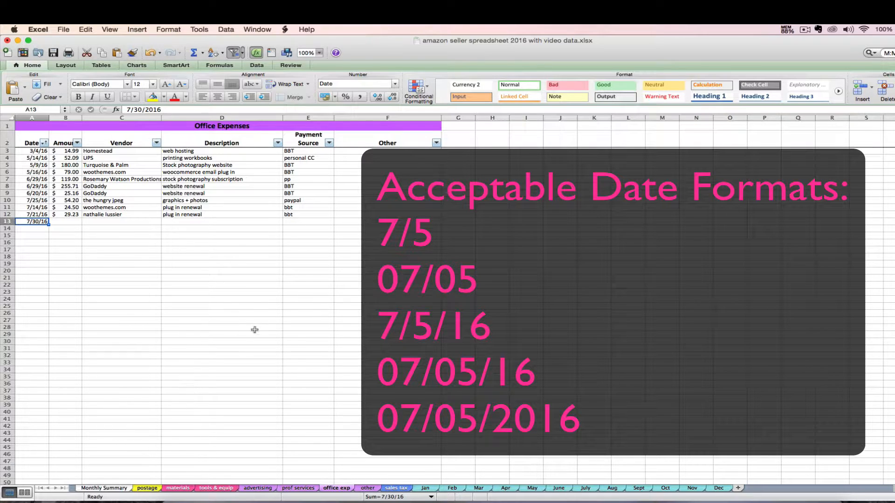
Fill row 13 with $30.00, vendor office depot, description printer paper, paid via BBT.
left_click(72, 220)
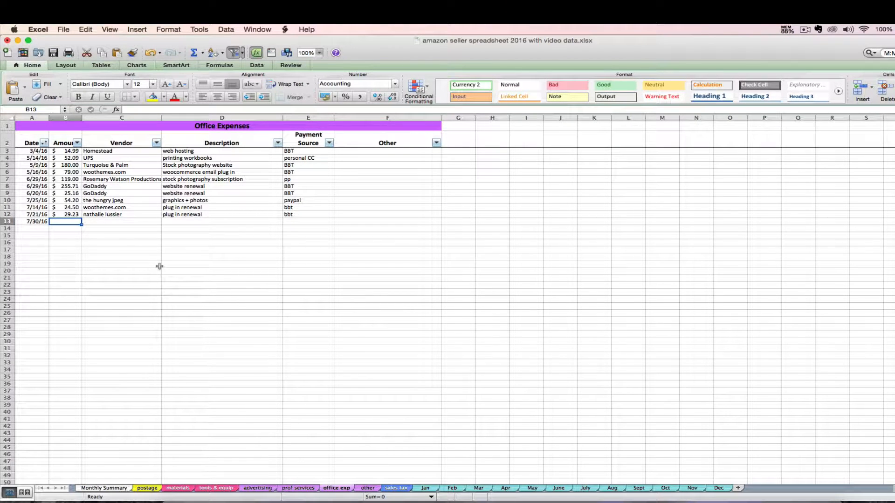
type("30")
key("Tab")
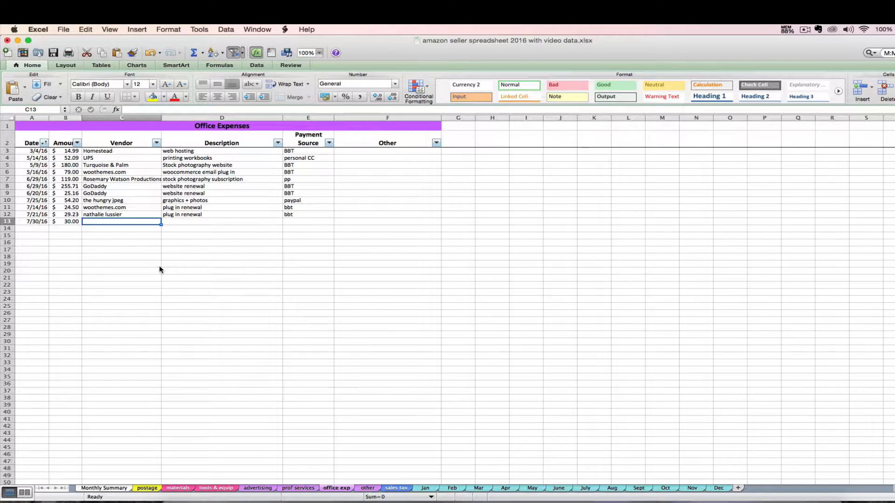
type("office depot")
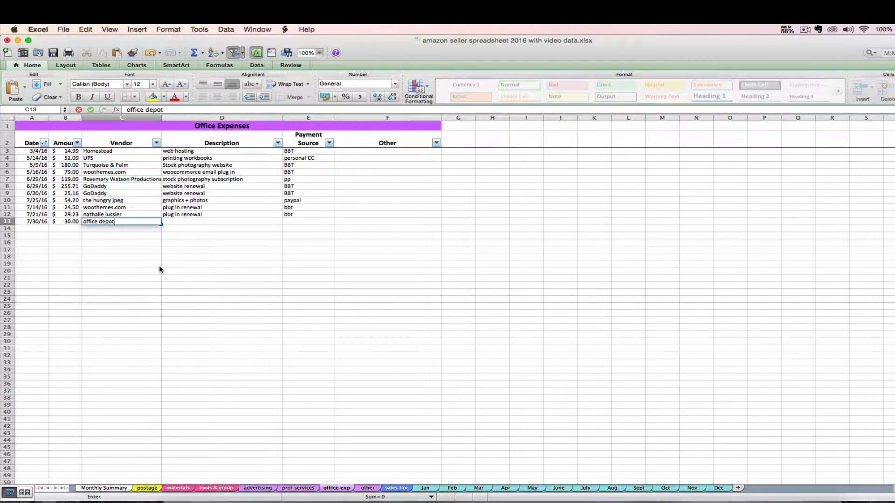
key("Tab")
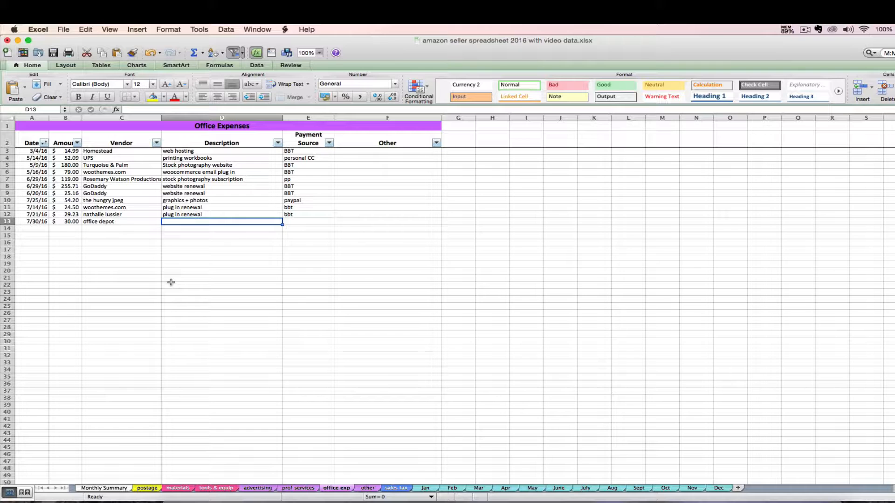
type("printer paper")
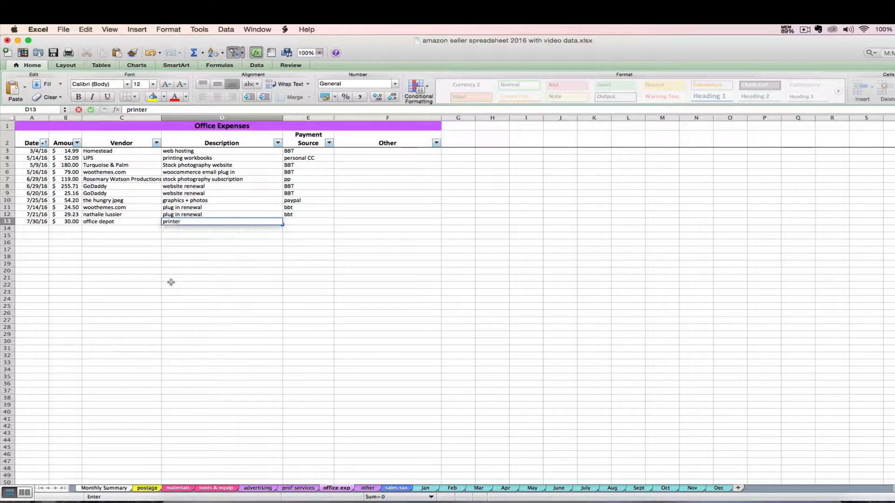
key("Tab")
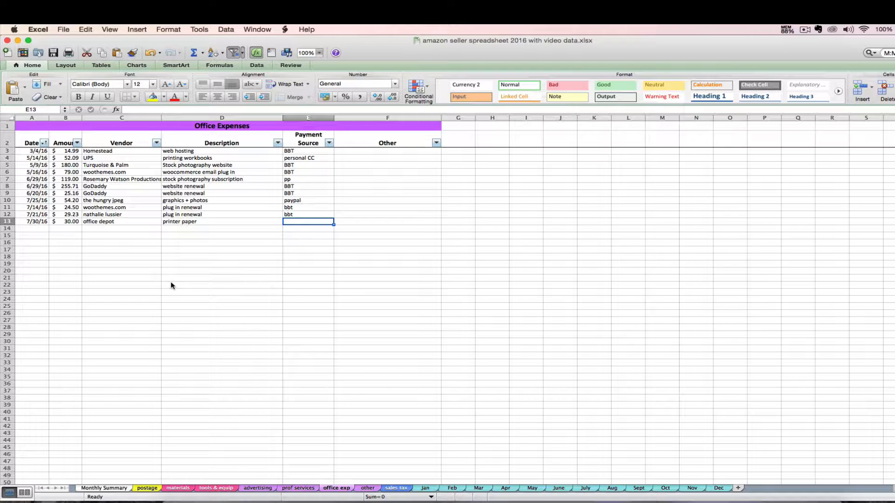
type("BBT")
key("Tab")
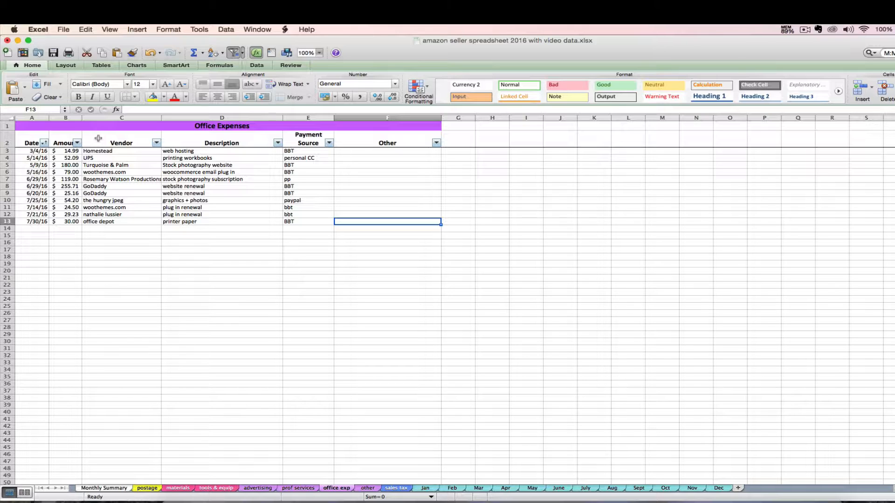
Filter the Vendor column to show only the GoDaddy expense rows.
left_click(157, 143)
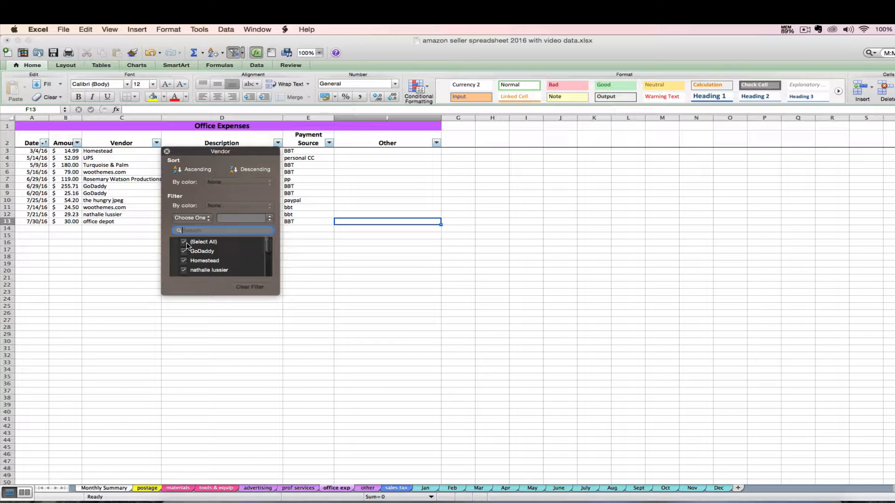
left_click(184, 243)
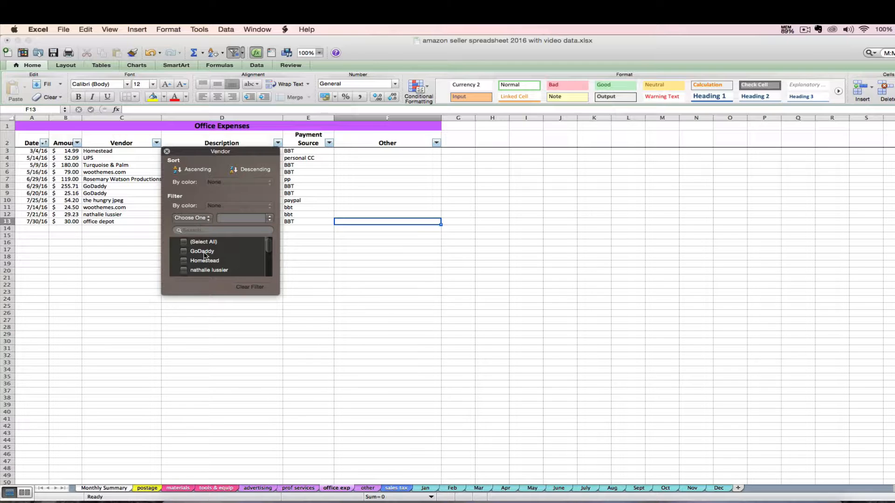
left_click(198, 253)
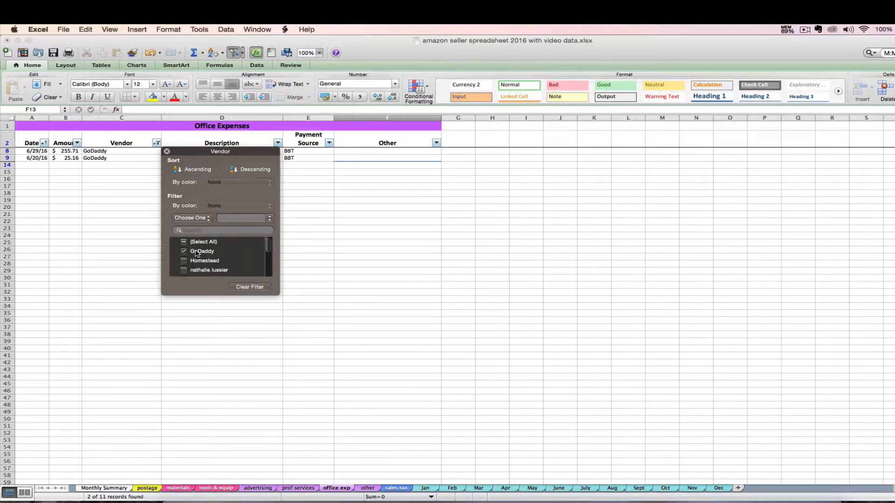
left_click(144, 171)
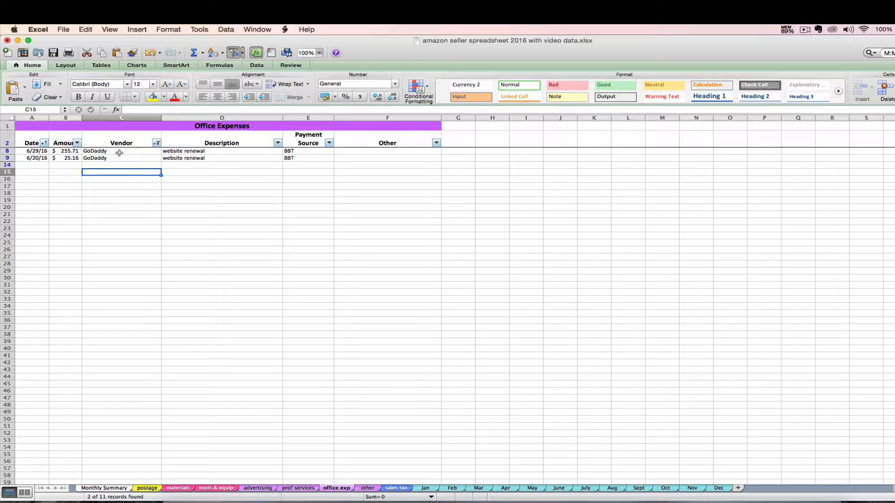
Clear the Vendor filter so all eleven office expense rows show again.
left_click(157, 143)
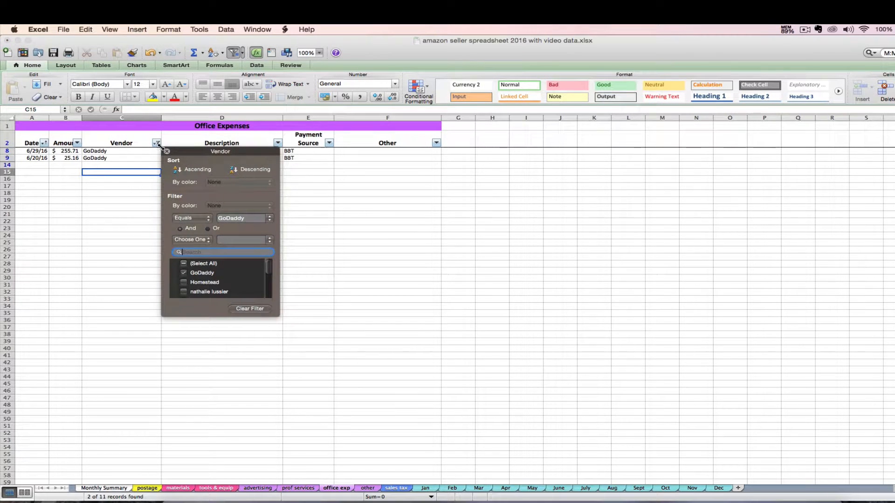
left_click(251, 308)
left_click(116, 265)
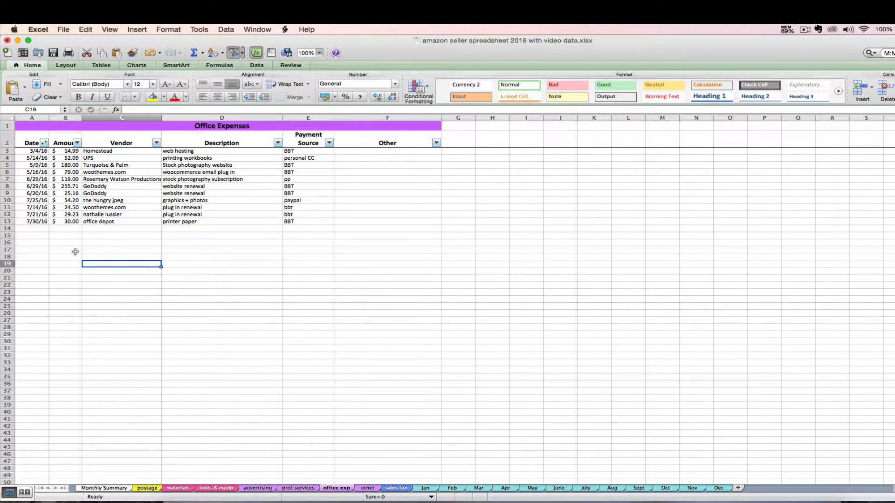
left_click(33, 227)
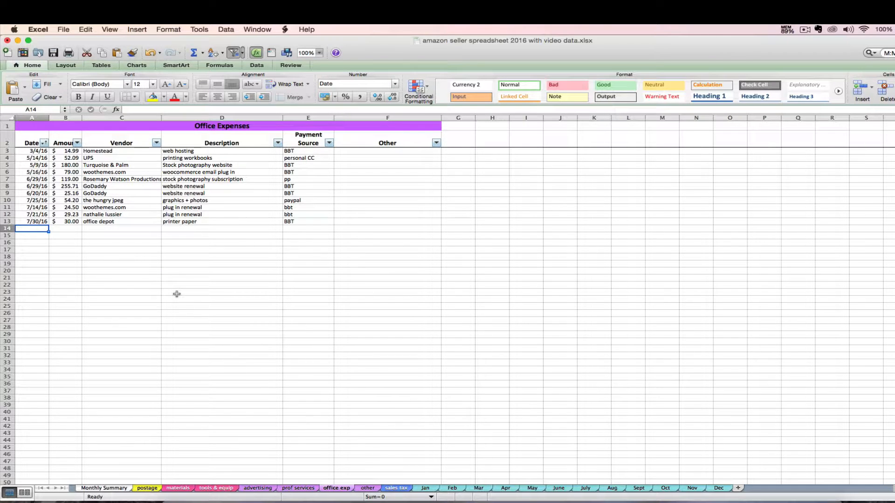
Enter office expense rows 2/29/16 $10.00, 4/5/16 $15.00 and 5/21/16 $4.00 in the Date and Amount columns.
type("2/")
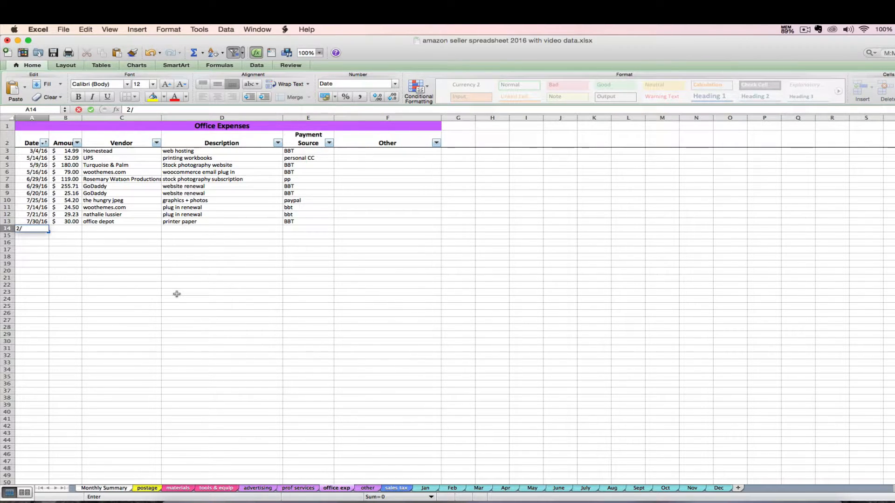
type("29")
key("Tab")
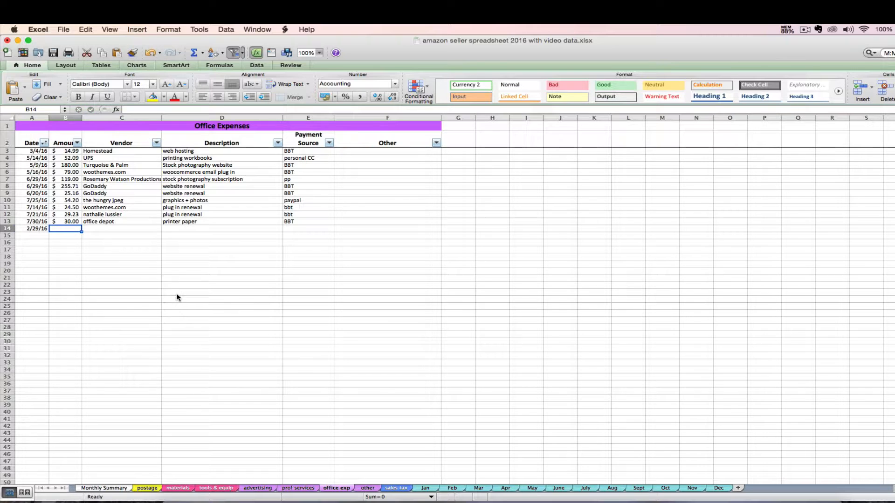
type("10")
key("Return")
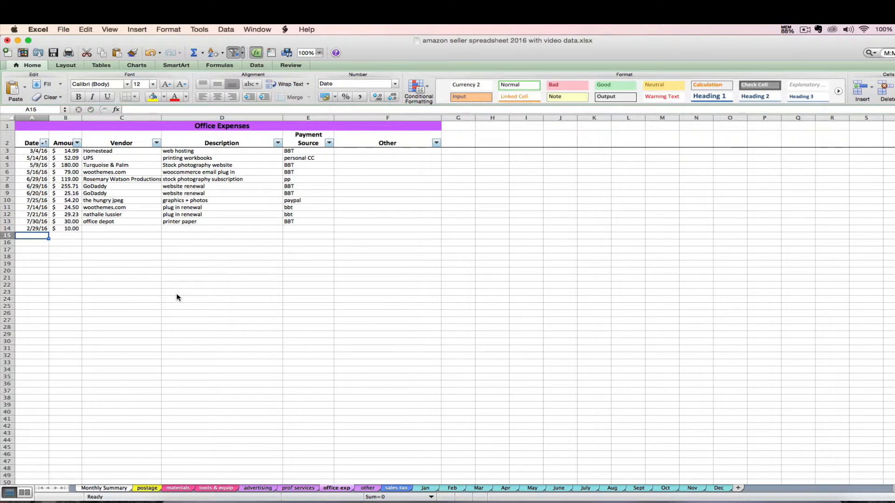
type("4/5/16")
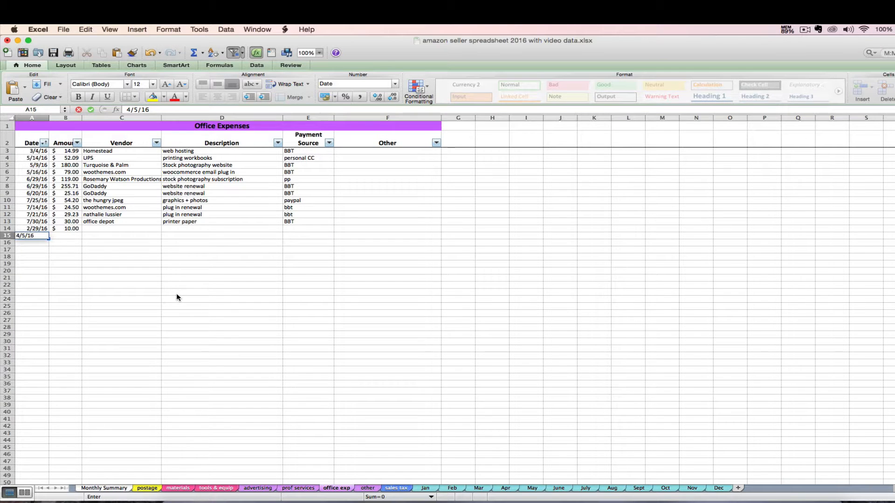
key("Tab")
type("15")
key("Return")
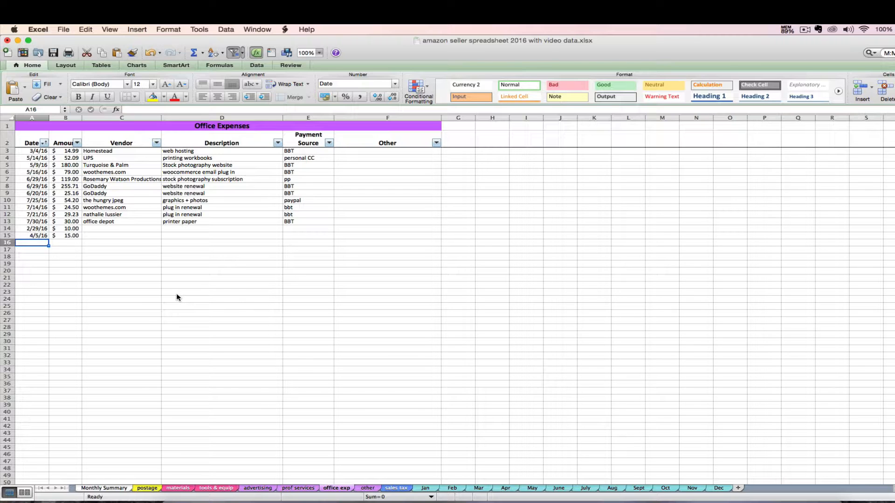
type("5/")
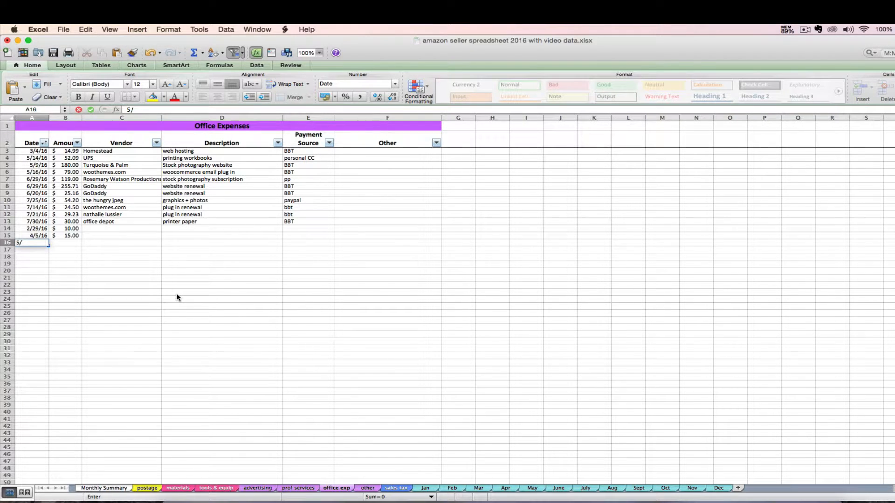
type("21/16")
key("Tab")
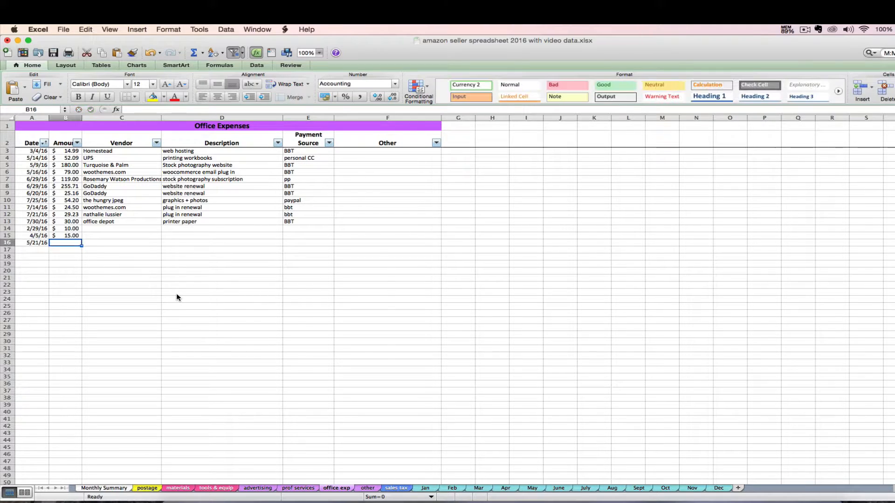
type("4")
key("Return")
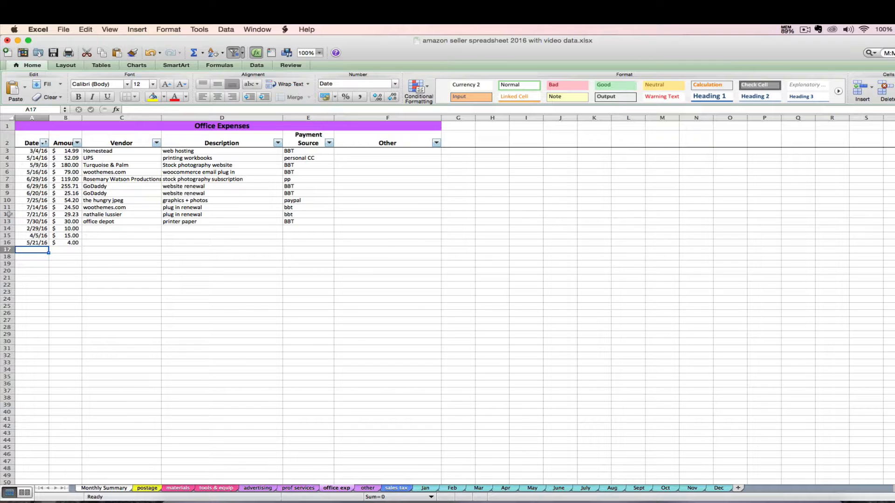
Sort the Office Expenses table by Date ascending, so 2/29/16 comes first and 7/30/16 last.
left_click(44, 143)
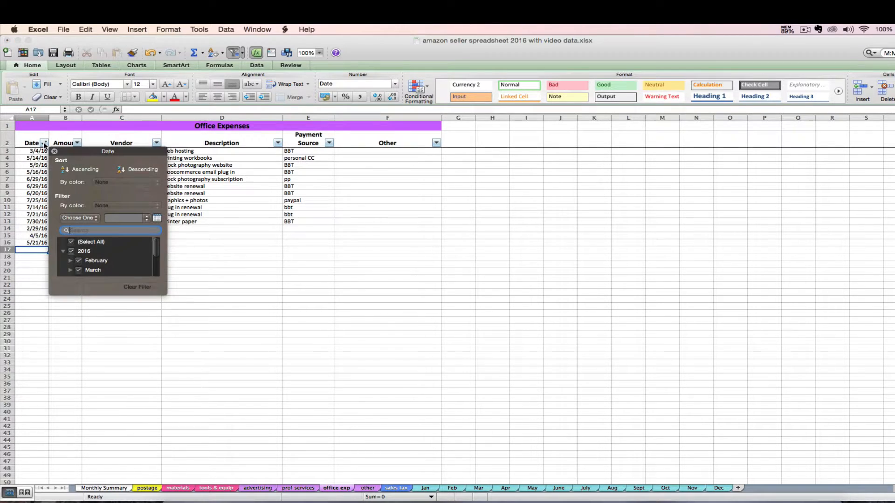
left_click(88, 170)
left_click(55, 152)
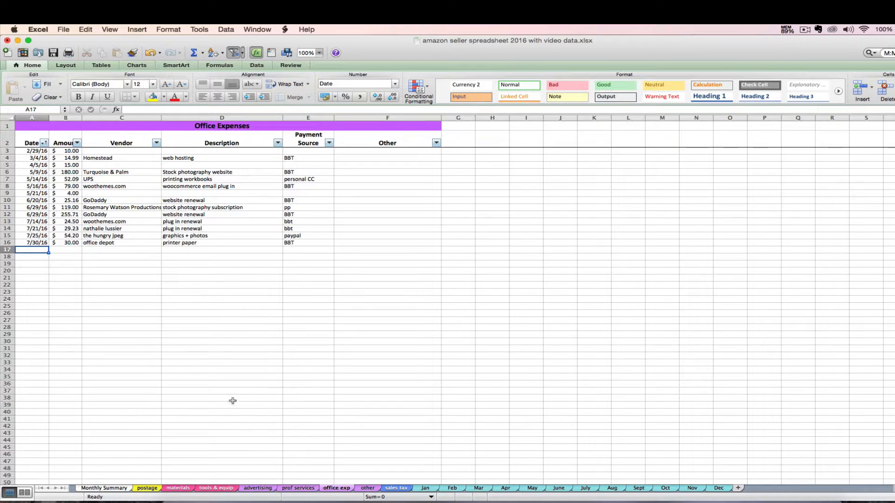
left_click(104, 489)
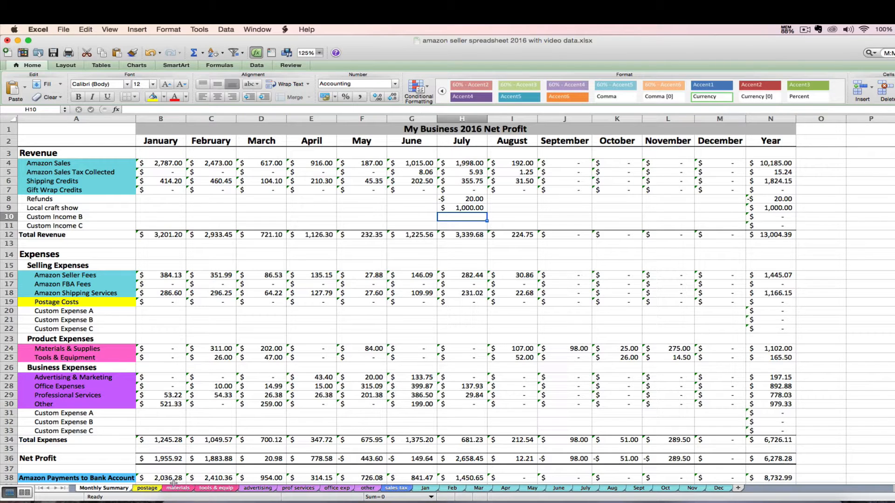
left_click(453, 389)
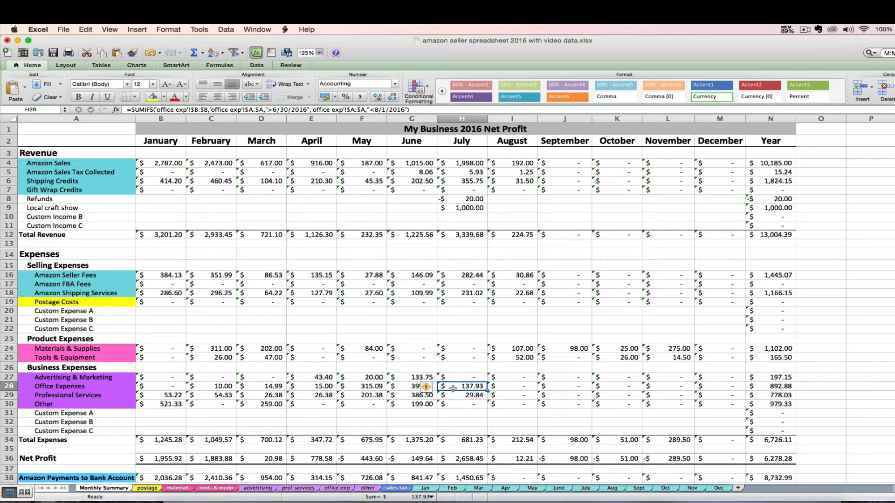
left_click(337, 488)
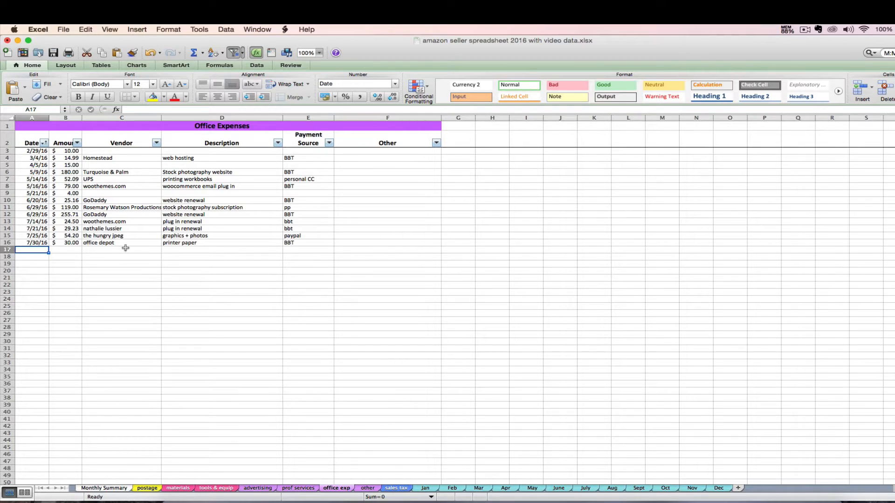
Confirm the July amounts in B13:B16 sum to $137.93, then go back to the Monthly Summary sheet.
left_click_drag(71, 222, 73, 239)
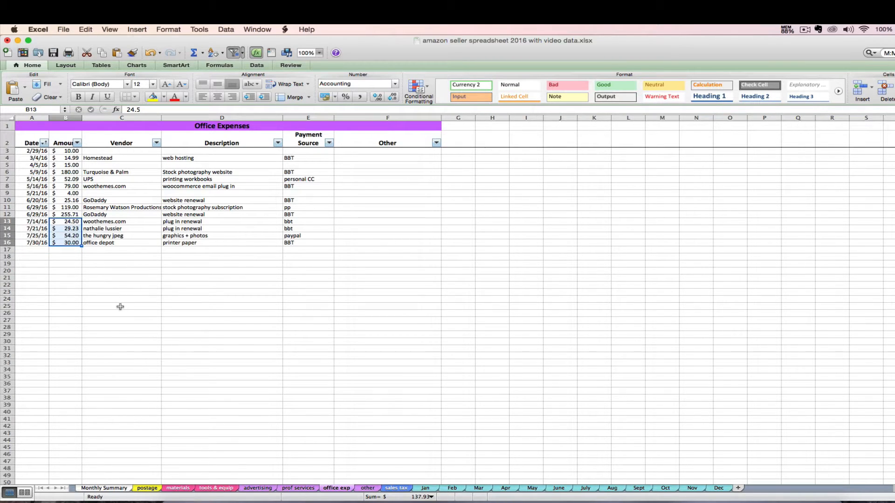
left_click(121, 490)
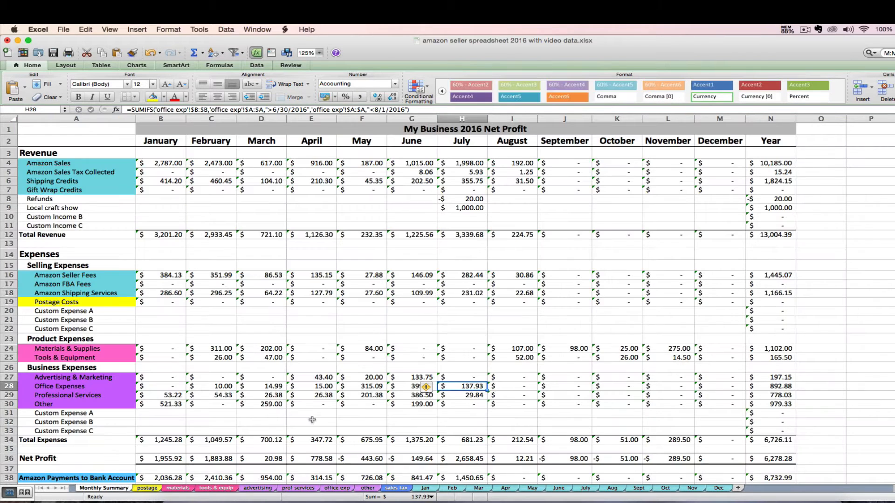